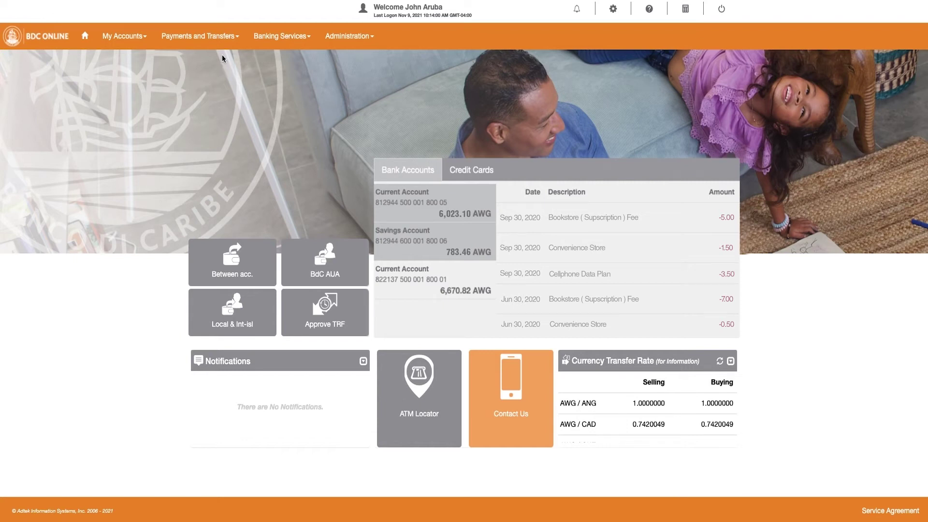
- Start a new BdC Customer AUA transfer from Payments and Transfers and show the source accounts
click(224, 40)
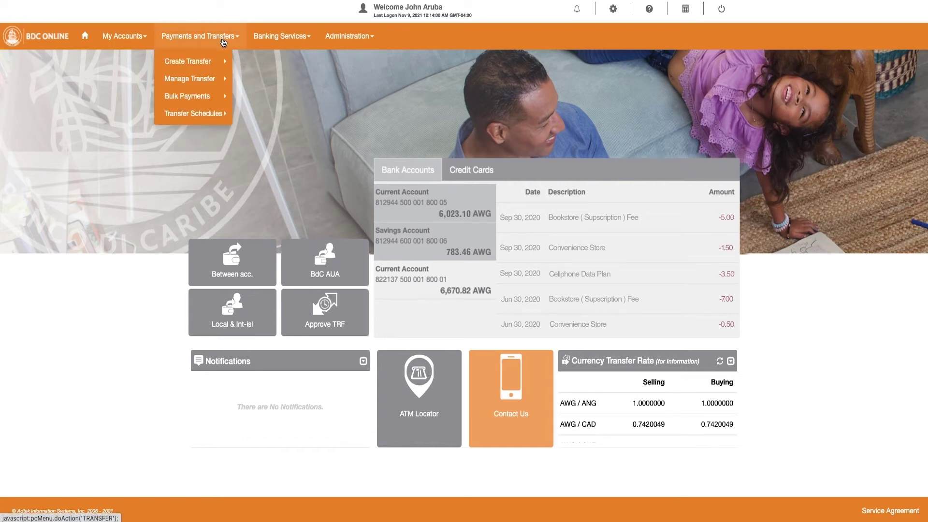
mouse_move(188, 61)
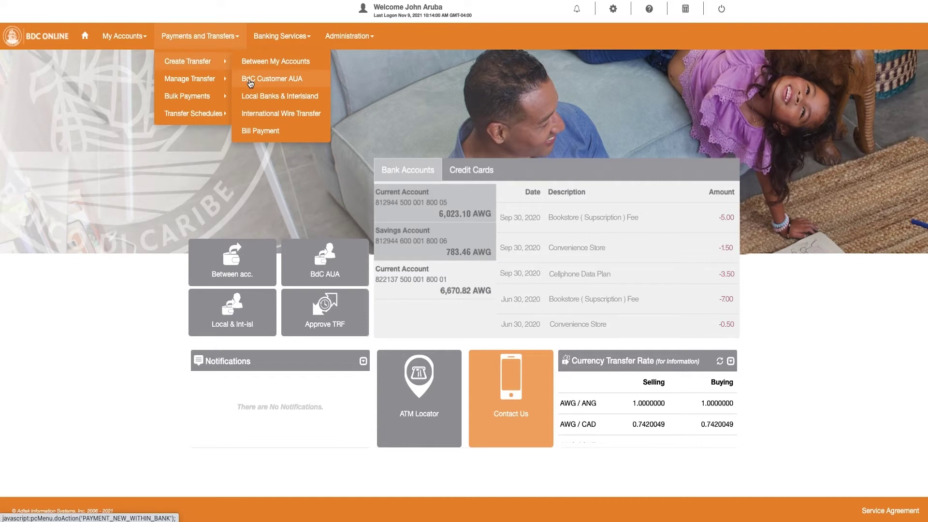
click(271, 79)
click(363, 127)
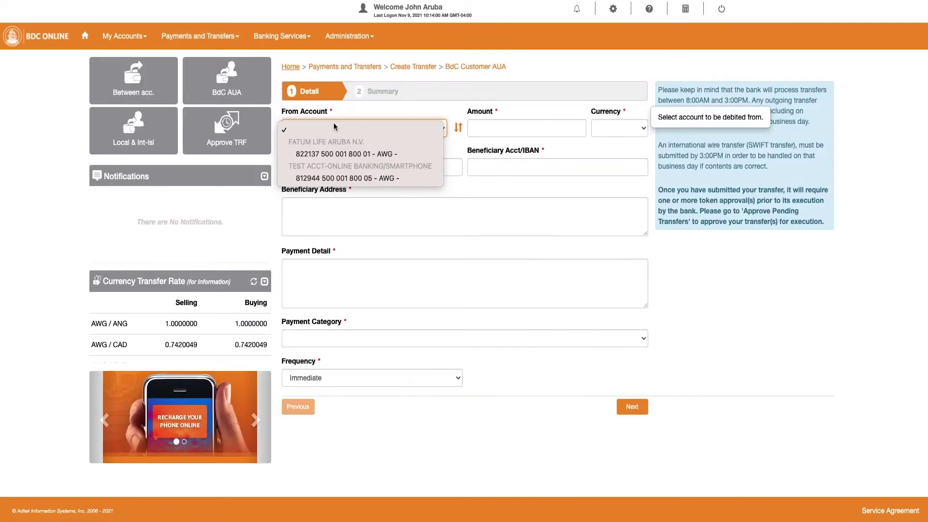
click(336, 154)
click(526, 128)
text(210)
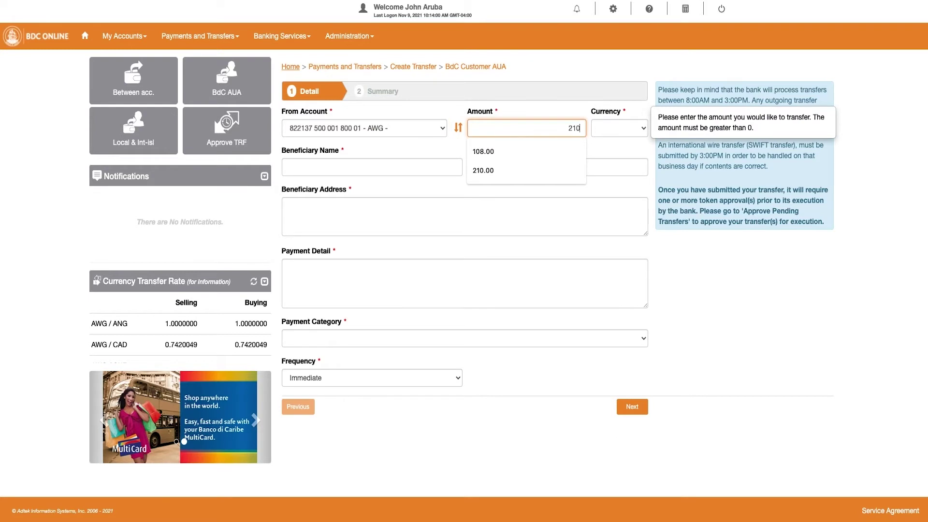
click(618, 128)
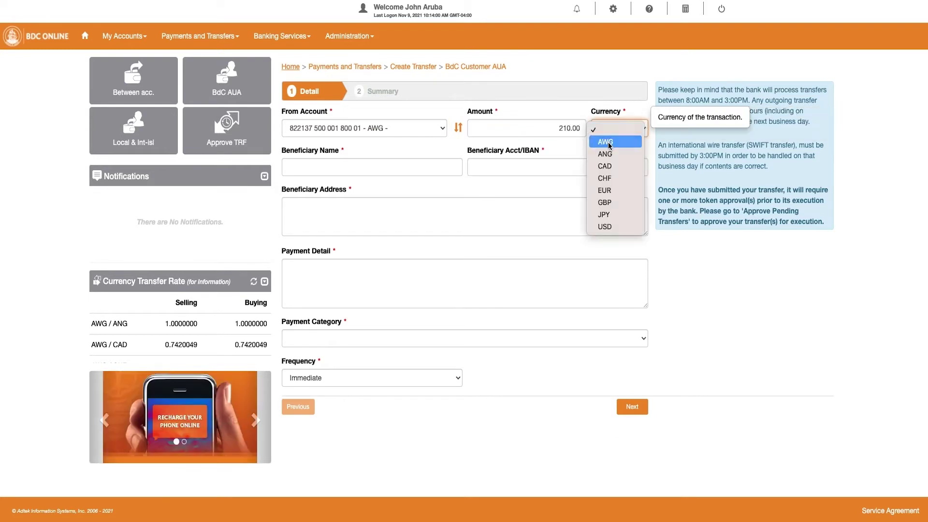
click(609, 143)
- Enter beneficiary Dance Academy N.V. with its account number, address and the payment detail
click(371, 166)
text(Dance Academy)
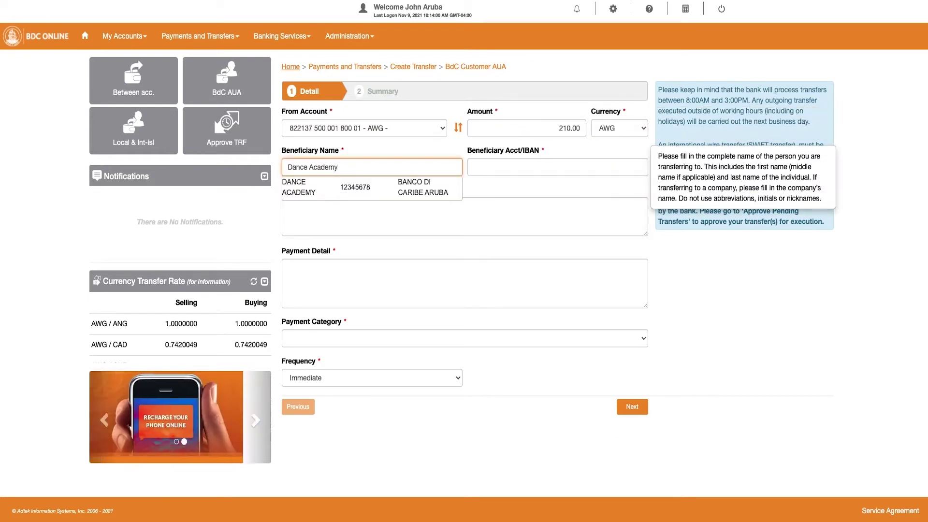
text( N.V.)
key(Tab)
text(1234)
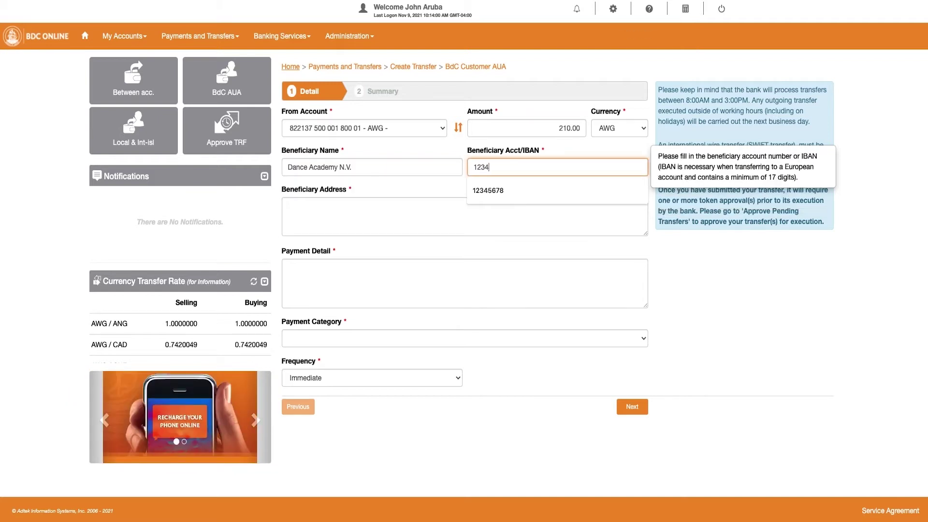
text(5678)
key(Tab)
text(Caya)
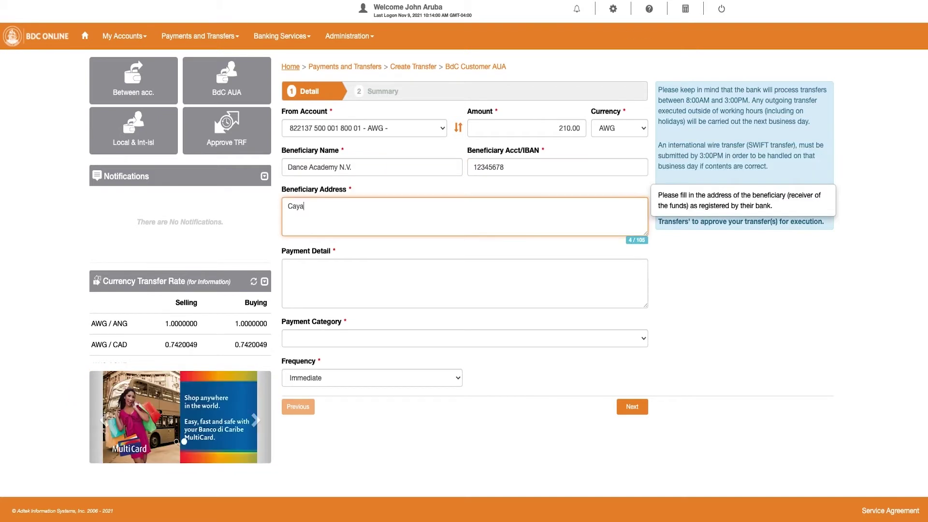
text( Balia 21)
click(455, 267)
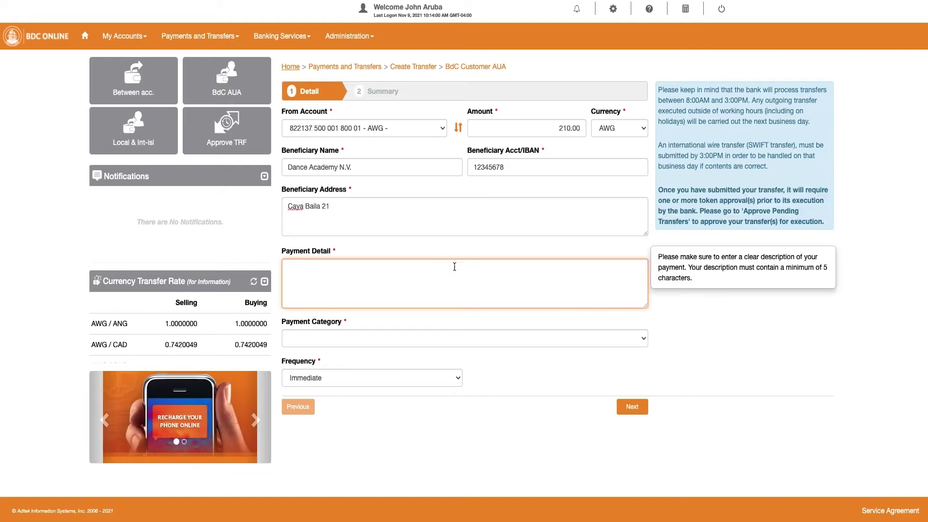
text(Inv nr 12345-67)
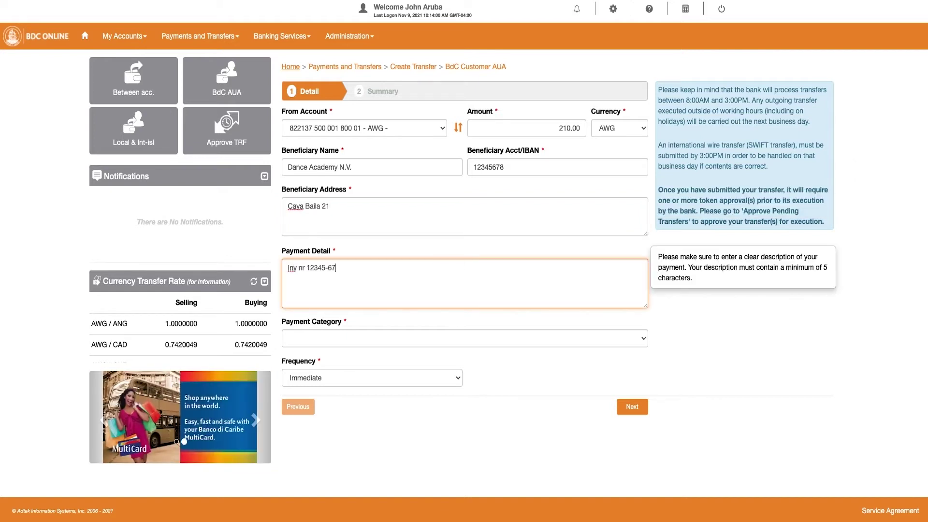
text( Ballet Class )
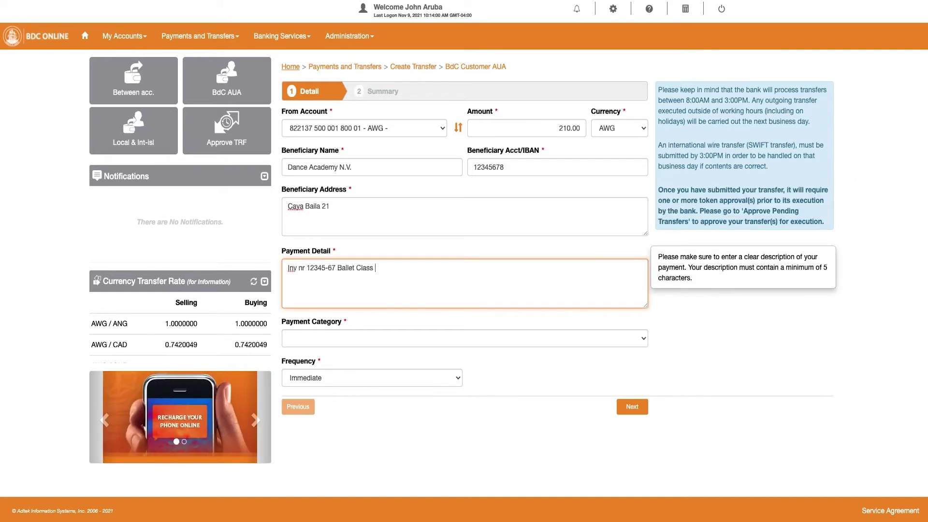
text(Monthly Subscription)
- Set the payment category to Personal, cultural and recreational services
click(447, 337)
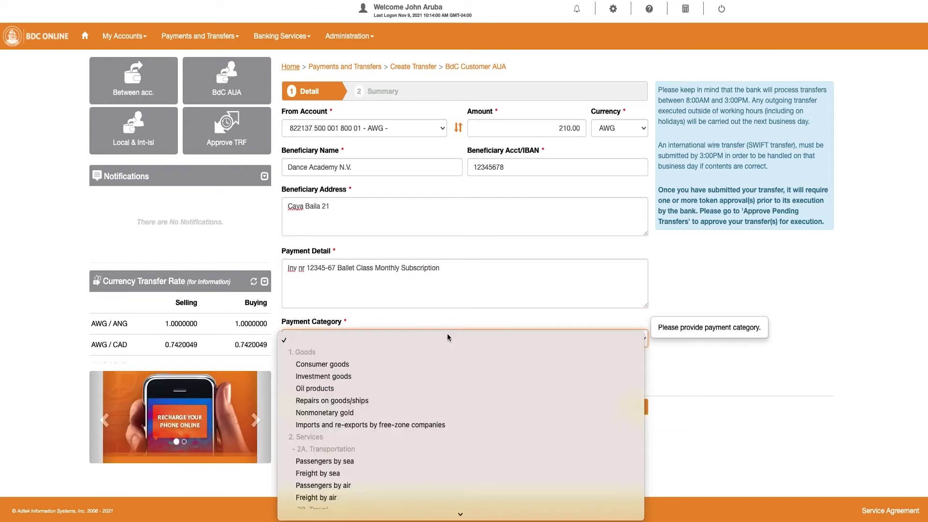
scroll(447, 333, down, 5)
scroll(447, 333, down, 5)
scroll(446, 333, down, 5)
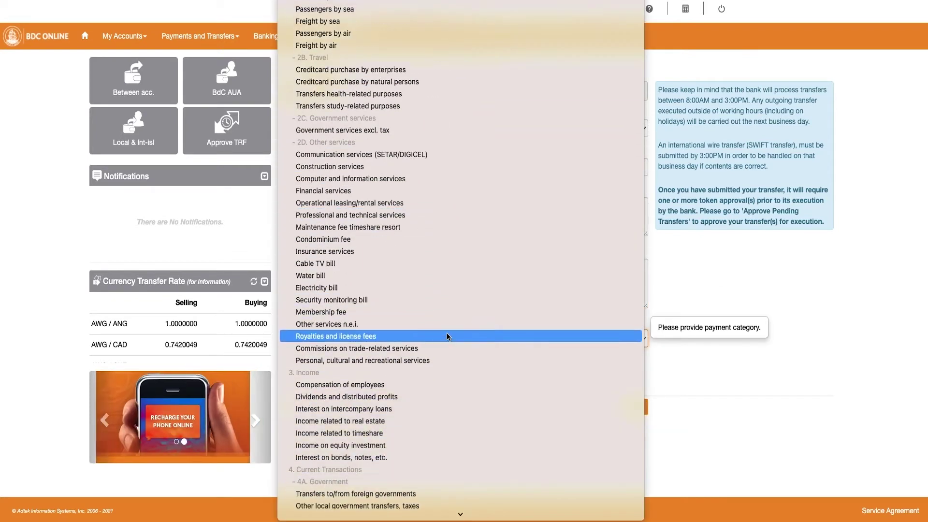
scroll(447, 333, down, 1)
click(447, 336)
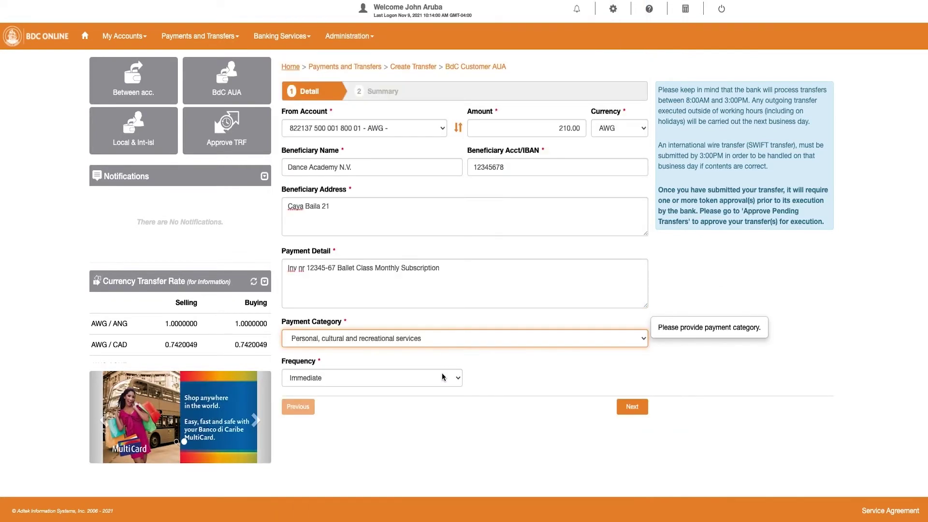
click(442, 376)
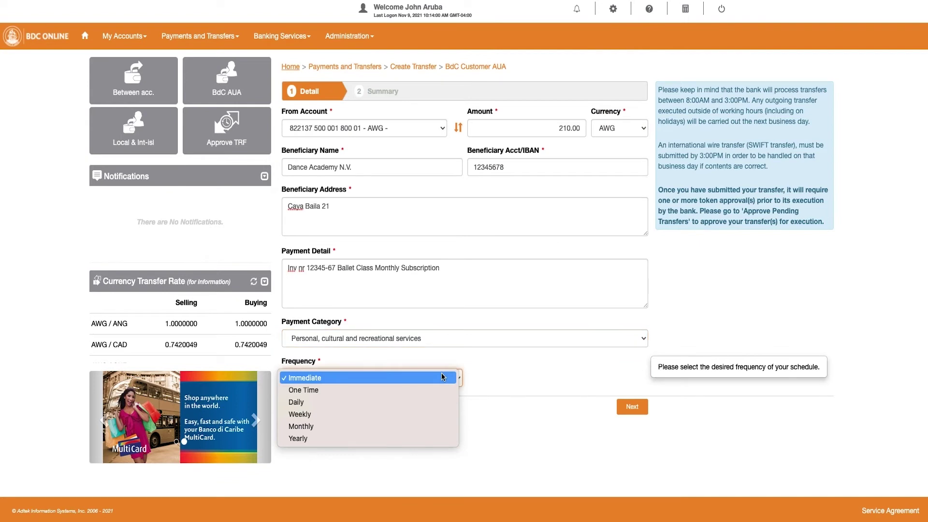
- Make it a monthly Ballet Subscription schedule starting 18-11-2021 with no end date
click(422, 425)
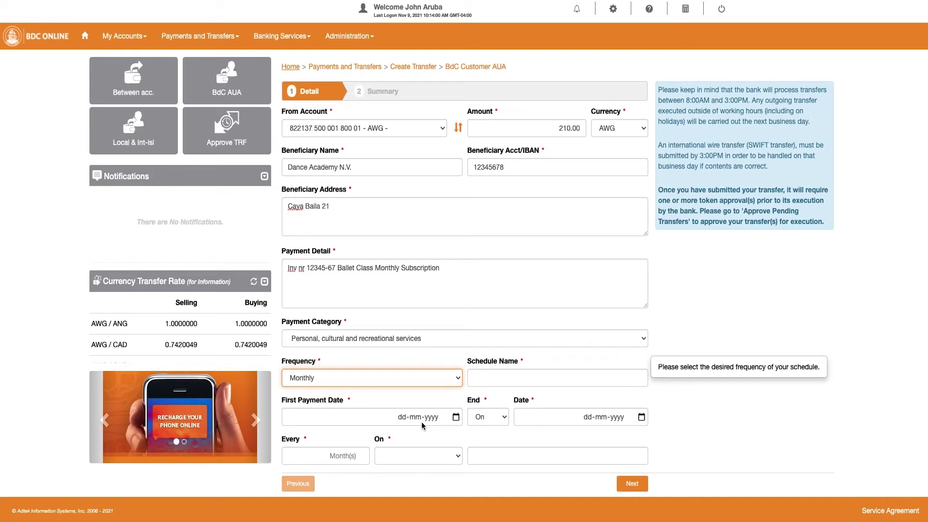
key(Tab)
text(Ballet )
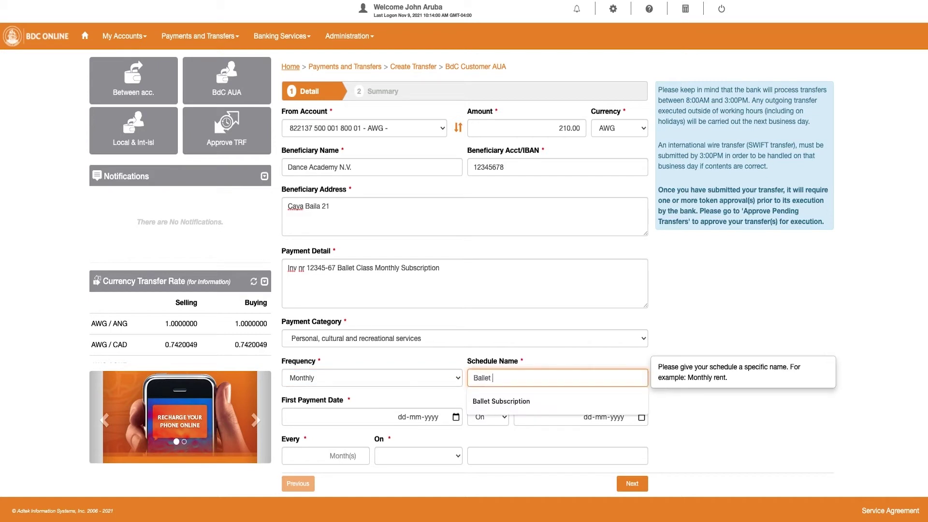
text(Subscriptio)
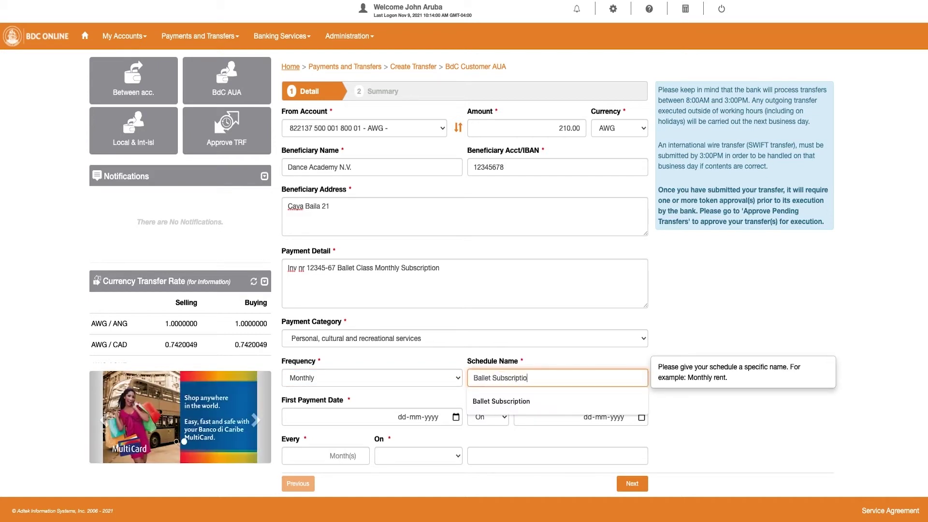
text(n)
click(456, 418)
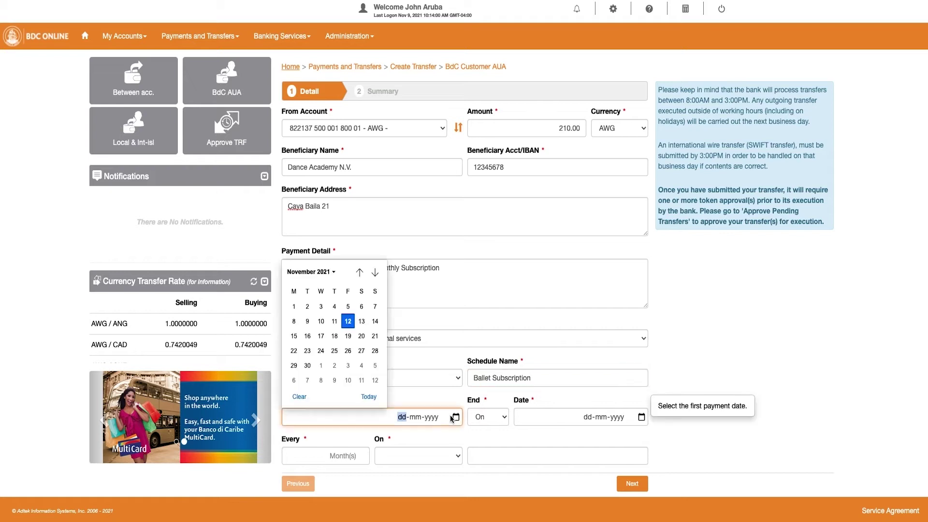
click(334, 336)
click(487, 417)
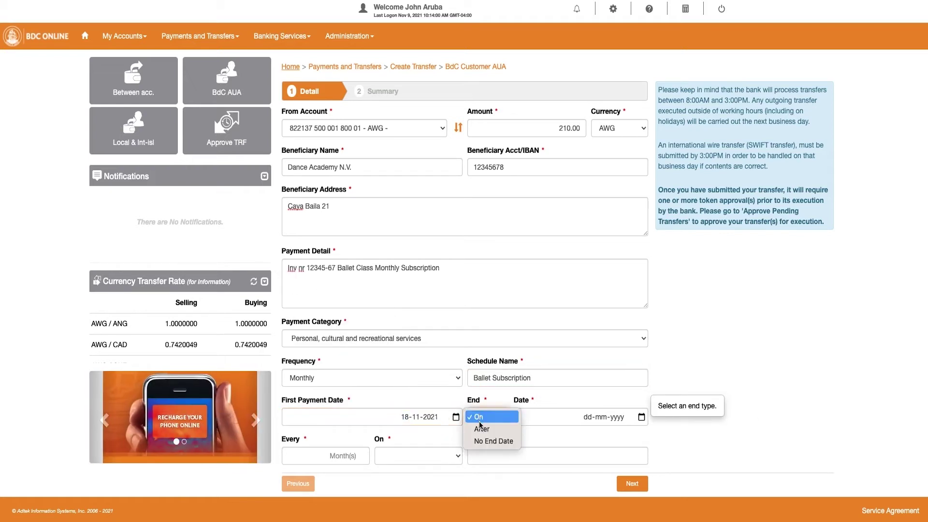
click(493, 441)
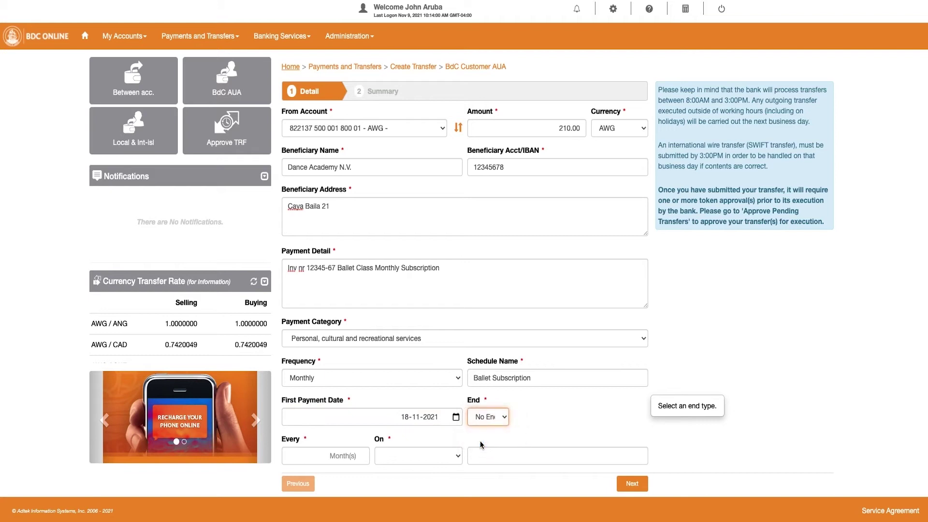
- Repeat every 1 month on day 18 and continue to the transfer summary
click(351, 454)
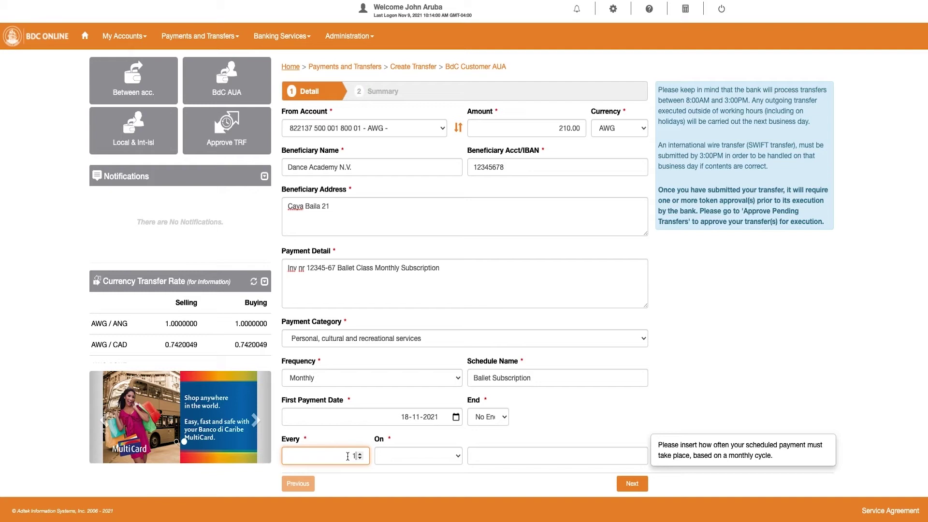
text(1)
click(417, 456)
click(388, 456)
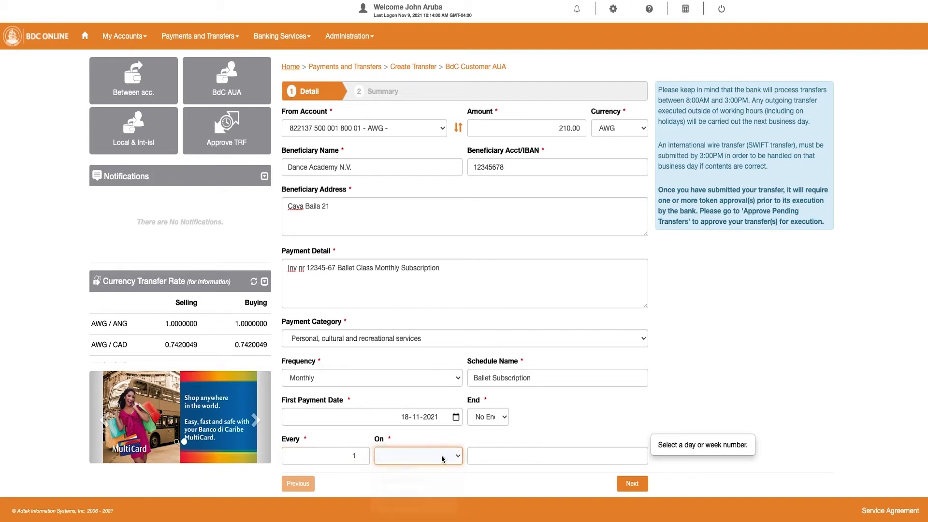
click(507, 456)
text(8)
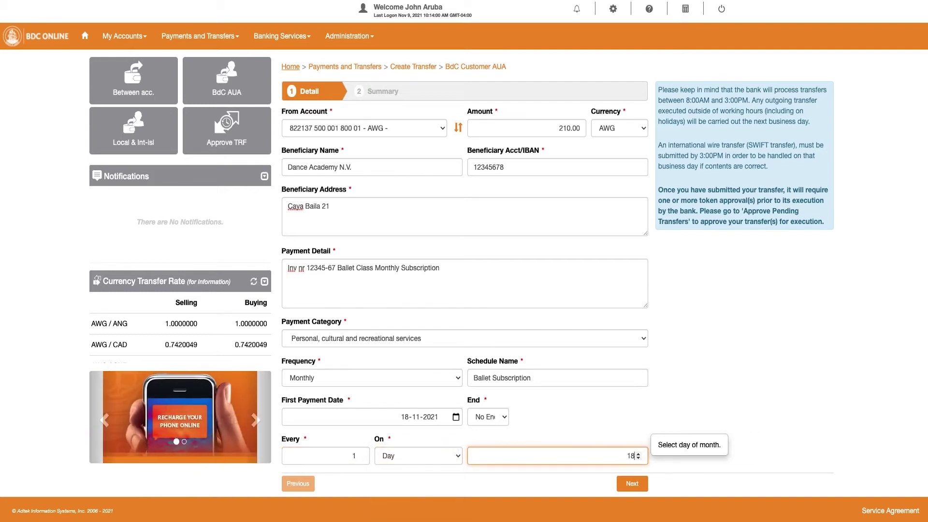
click(620, 484)
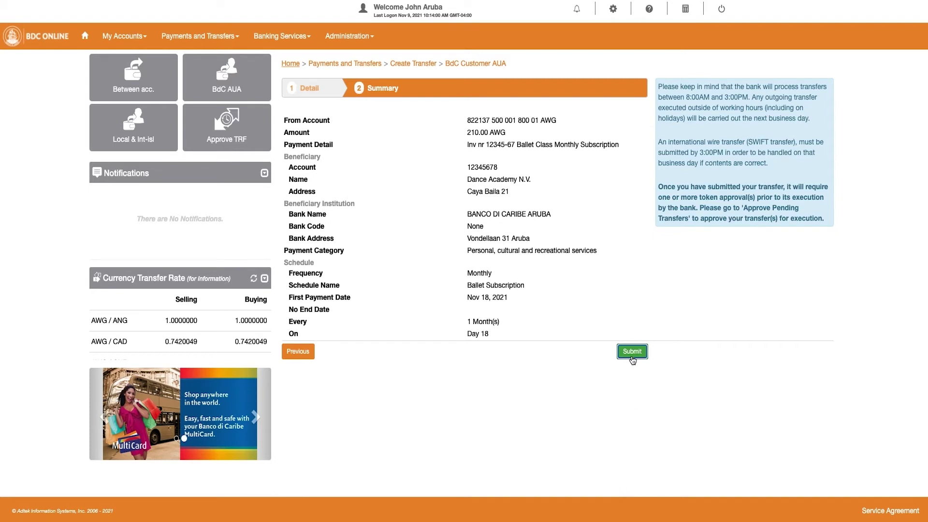
click(633, 353)
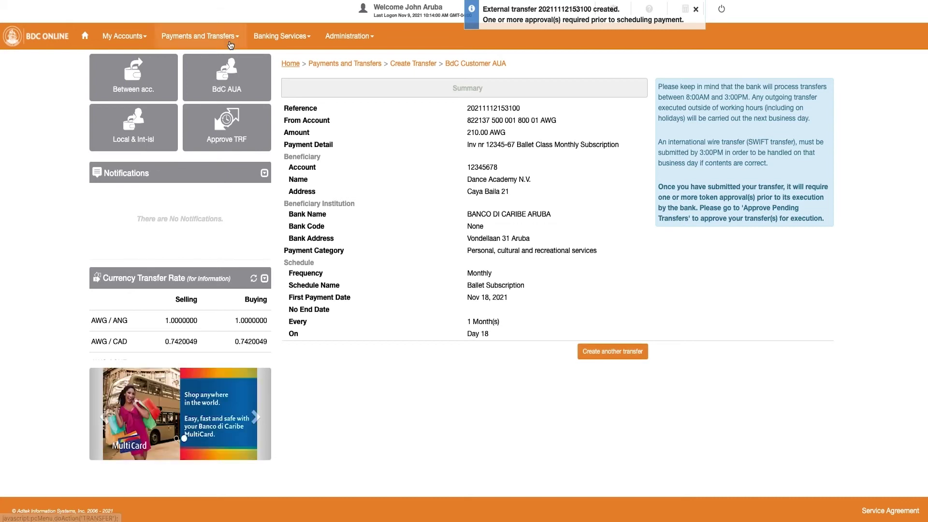
mouse_move(198, 35)
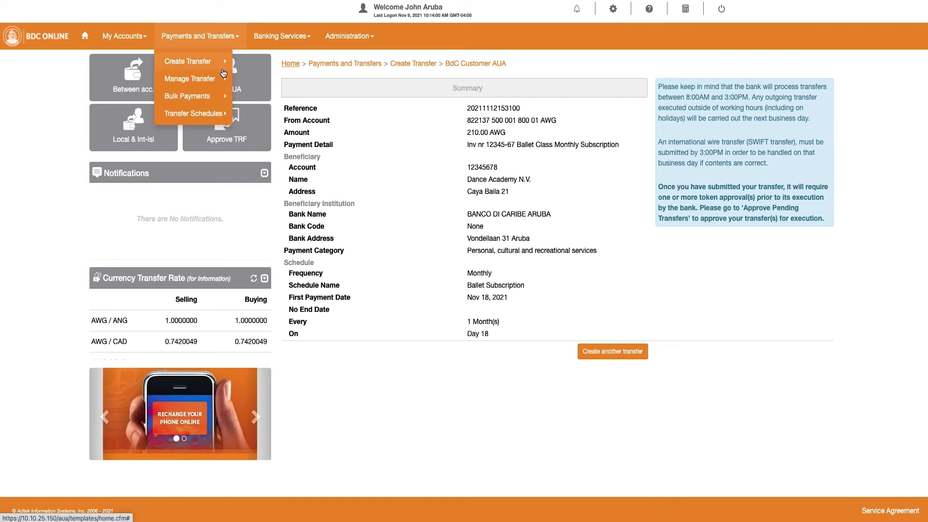
mouse_move(190, 78)
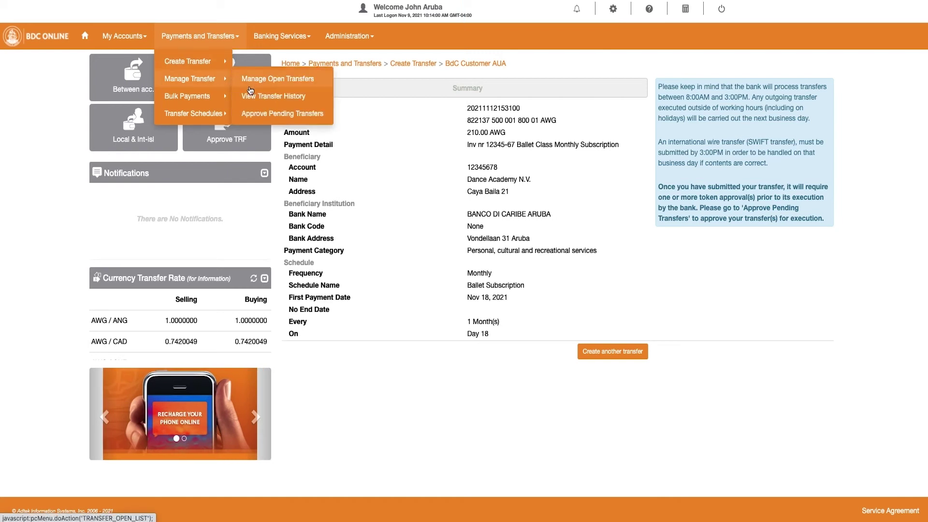
- Select the Dance Academy N.V. transfer among pending approvals and begin approving it
click(250, 114)
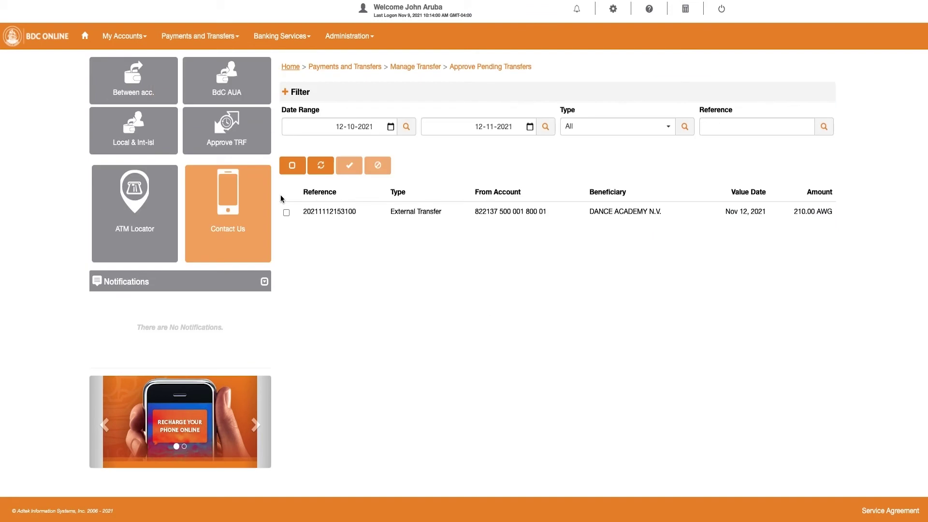
click(286, 212)
scroll(286, 212, down, 3)
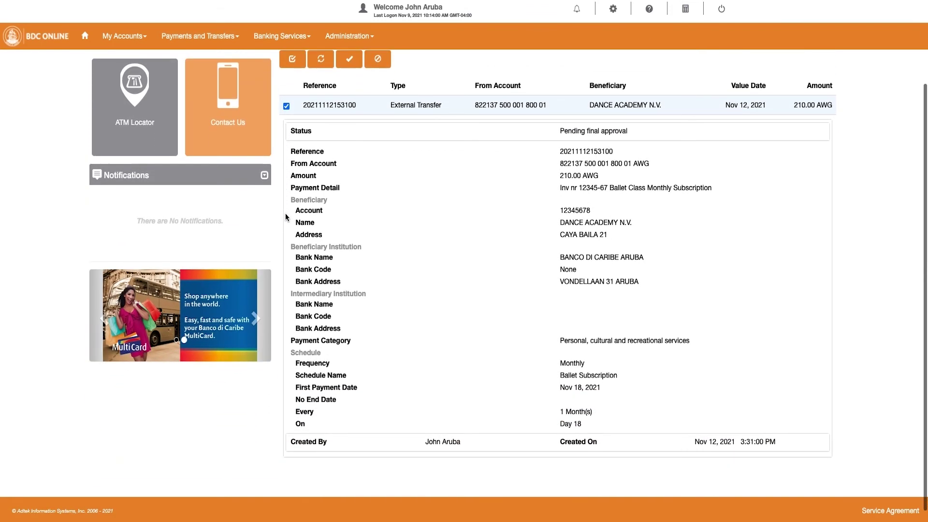
scroll(286, 217, up, 3)
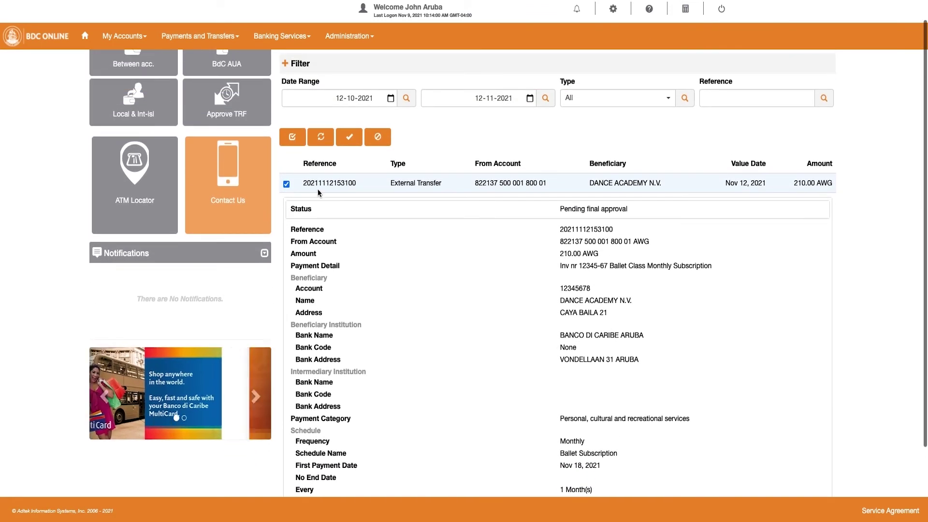
click(350, 139)
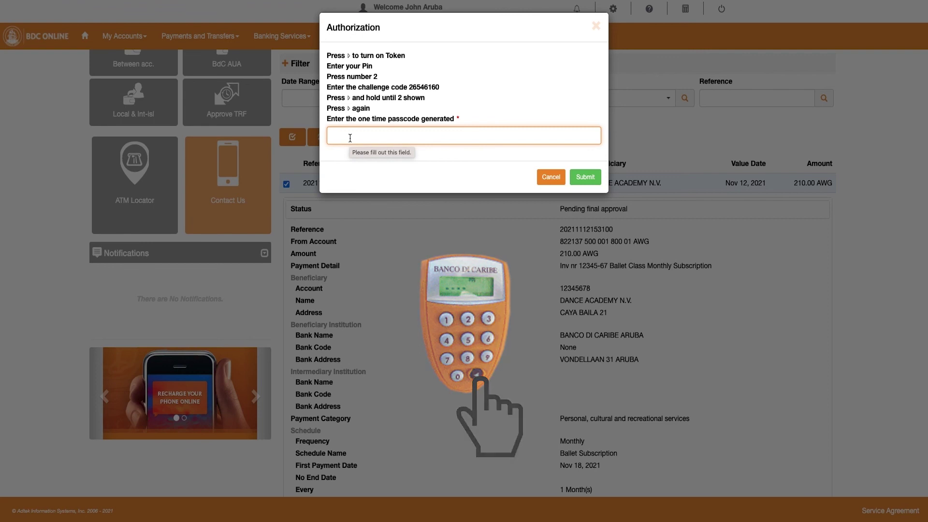
text(1)
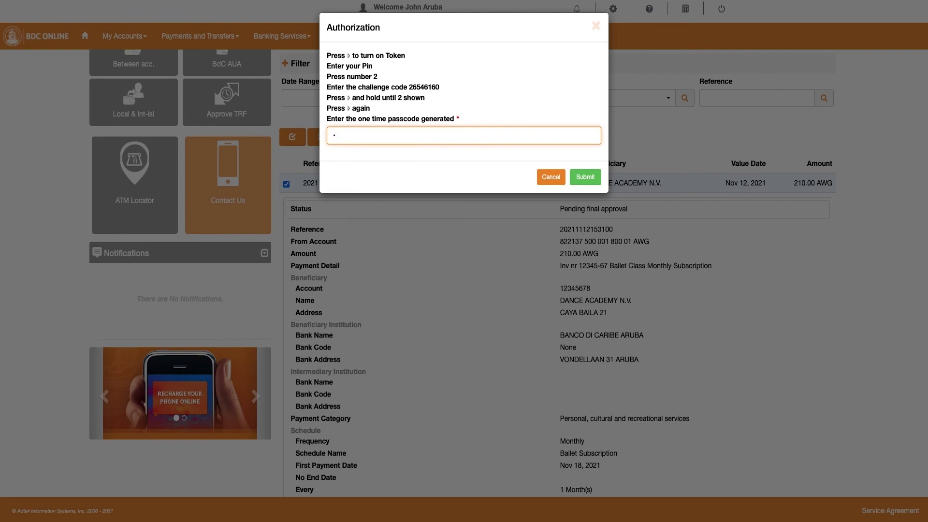
text(11)
click(585, 177)
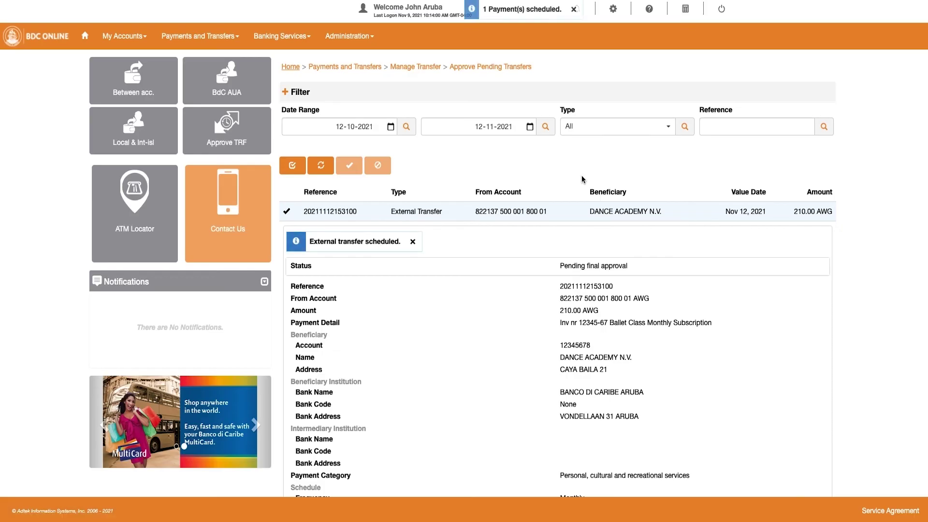